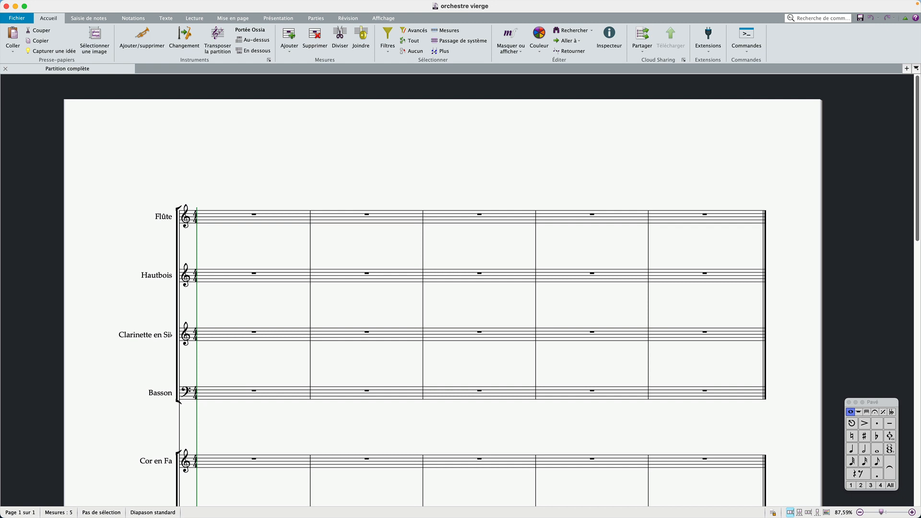
Scroll through the empty orchestral score to review its instrument staves
key(super+Tab)
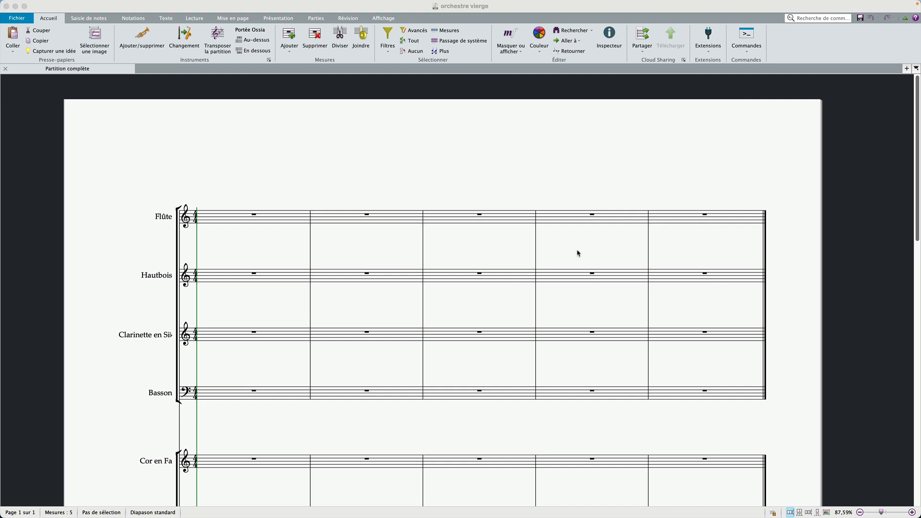
scroll(578, 253, down, 10)
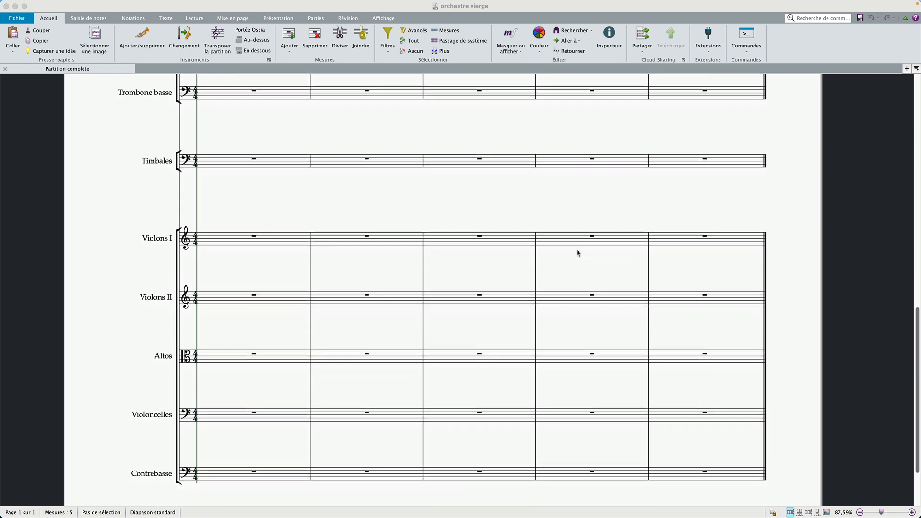
scroll(578, 253, up, 10)
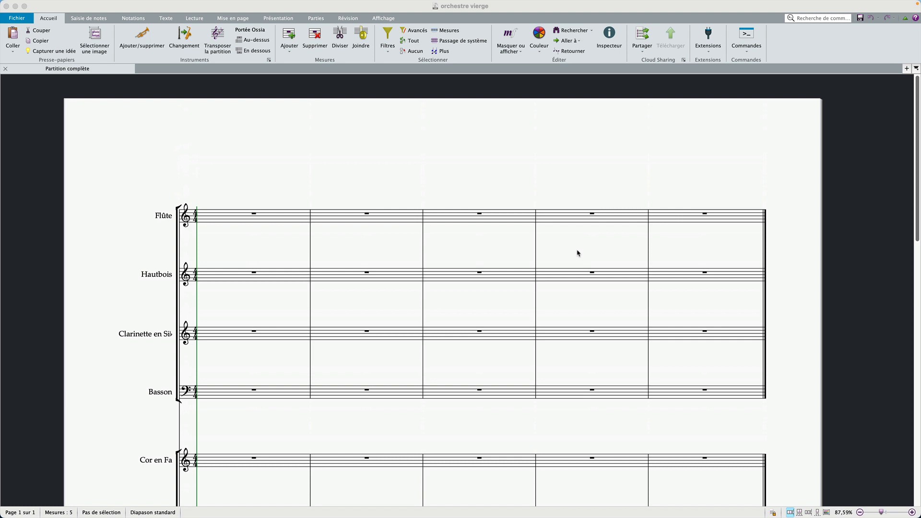
click(436, 160)
scroll(436, 162, down, 8)
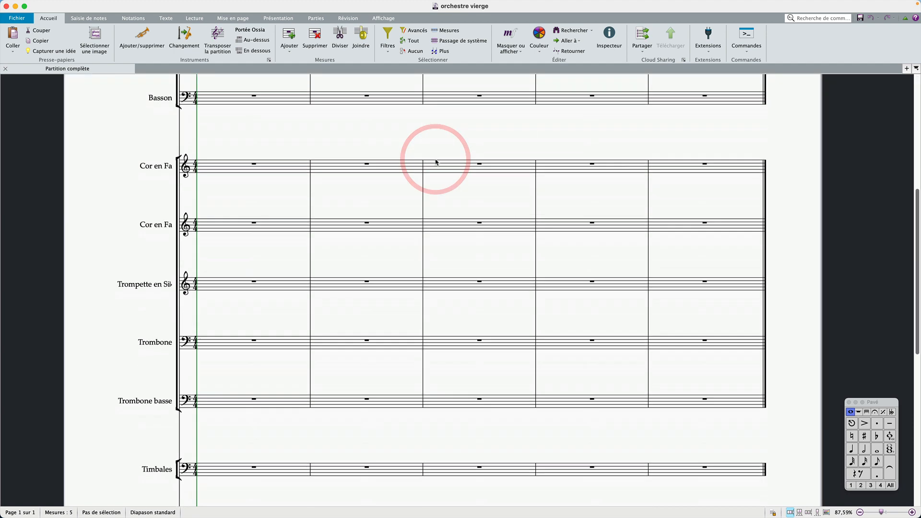
scroll(436, 162, down, 3)
scroll(436, 162, up, 10)
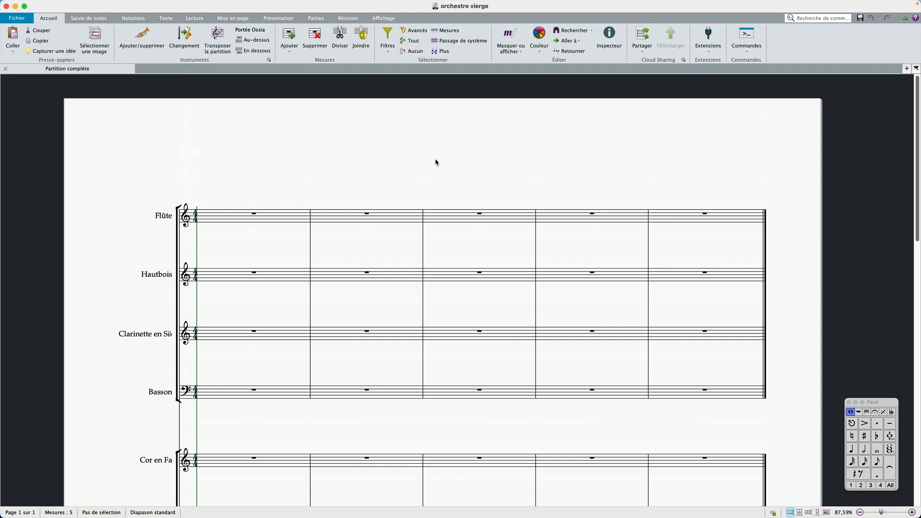
scroll(436, 162, down, 2)
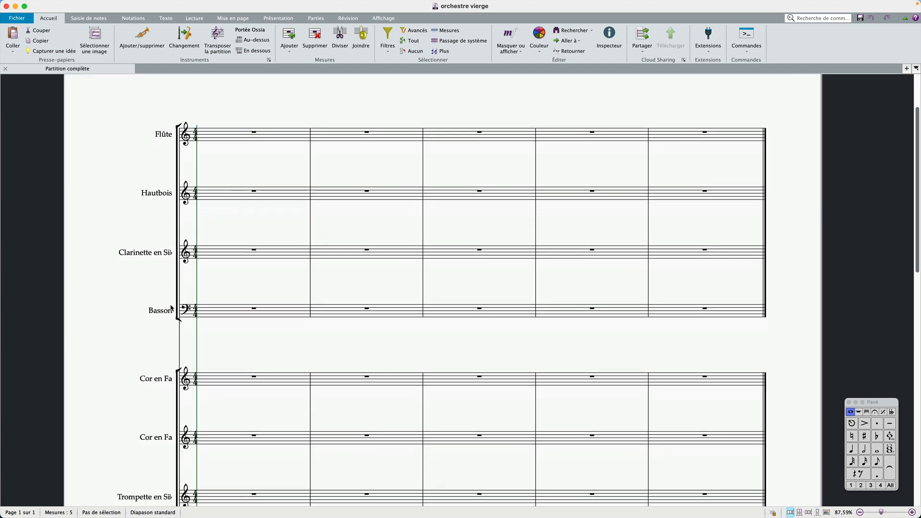
scroll(172, 307, down, 15)
scroll(164, 463, up, 15)
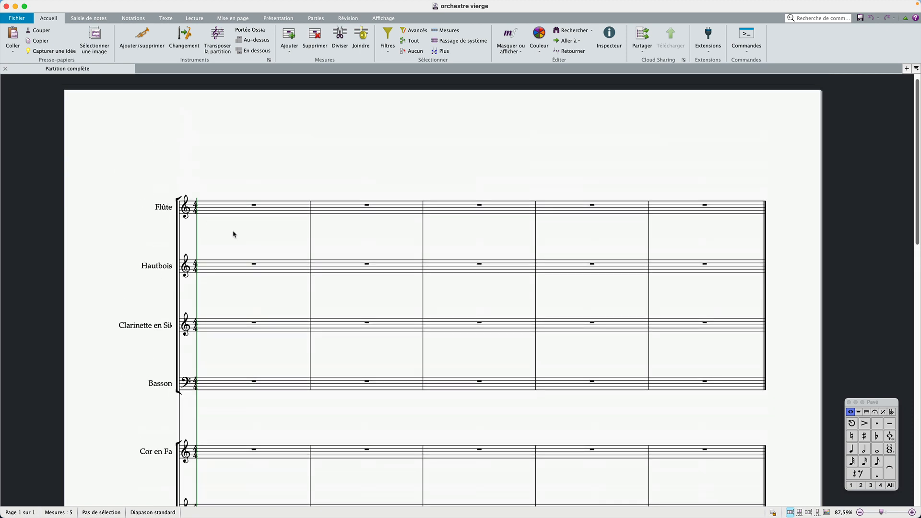
click(229, 153)
Open the import page, load Orchestral_demo.mid and auto-assign its tracks to the score's instruments
click(15, 18)
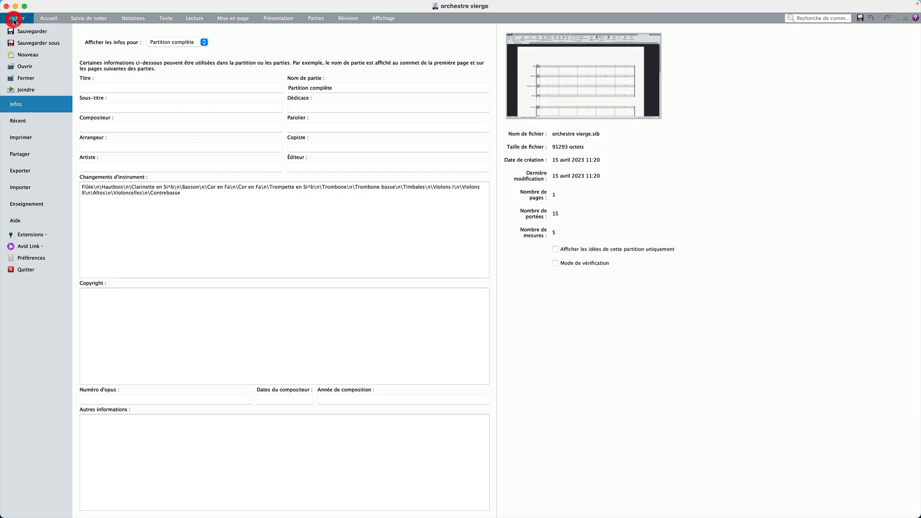
click(16, 187)
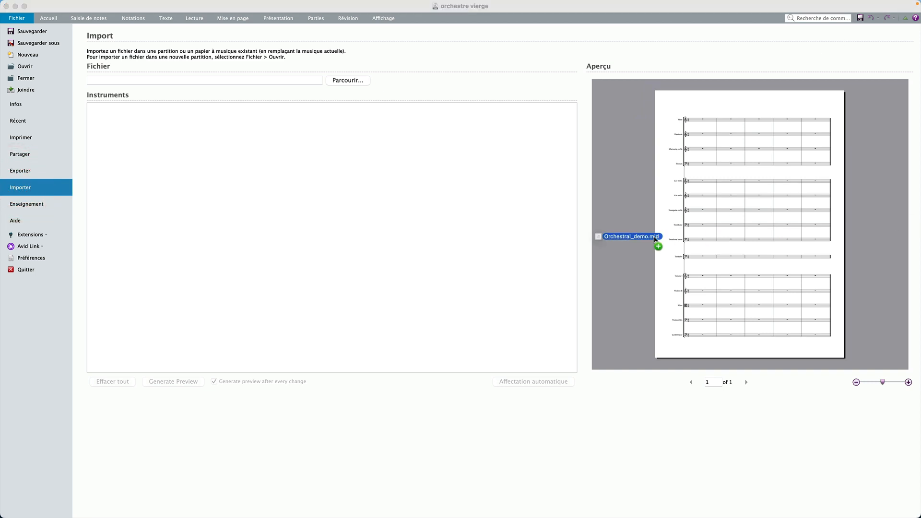
drag(653, 240, 400, 226)
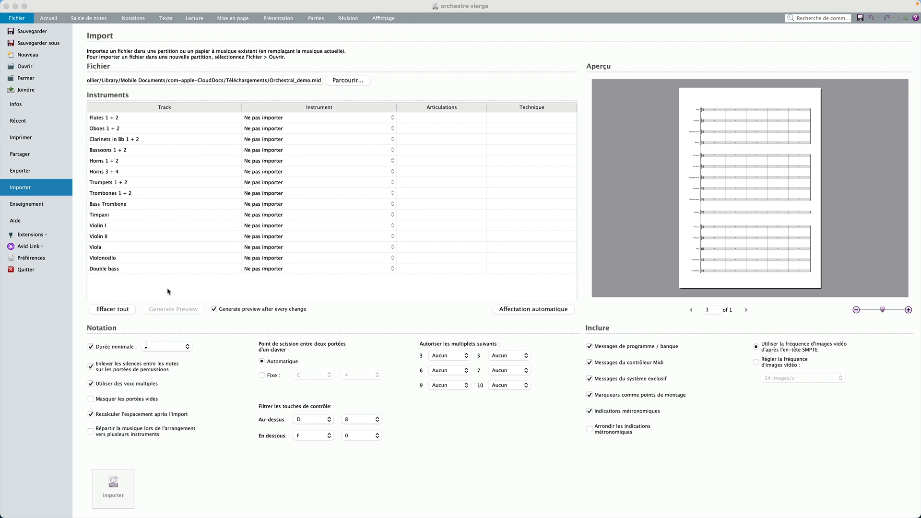
click(540, 310)
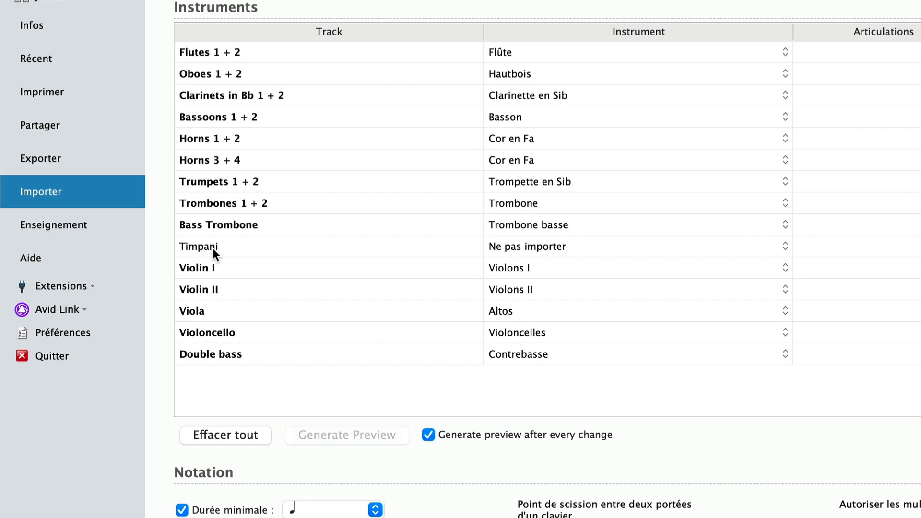
Assign the Timpani track to the Timbales instrument
click(529, 244)
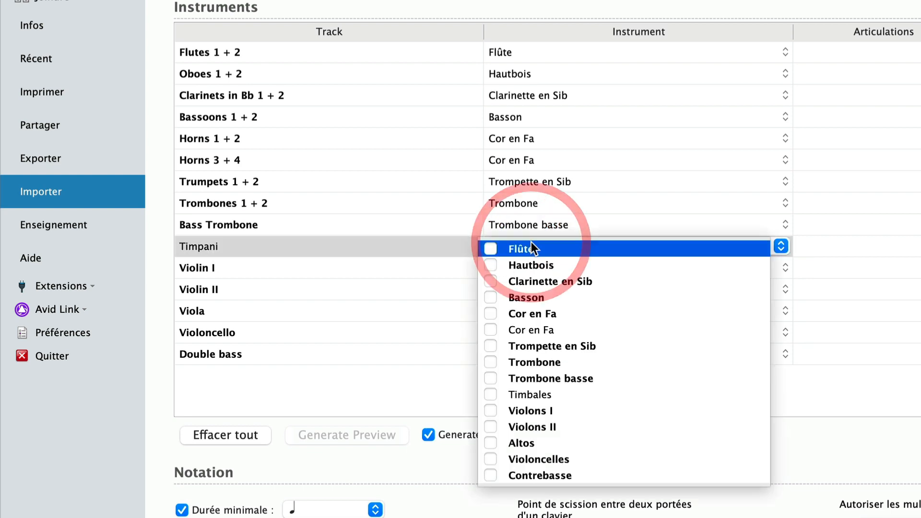
click(542, 395)
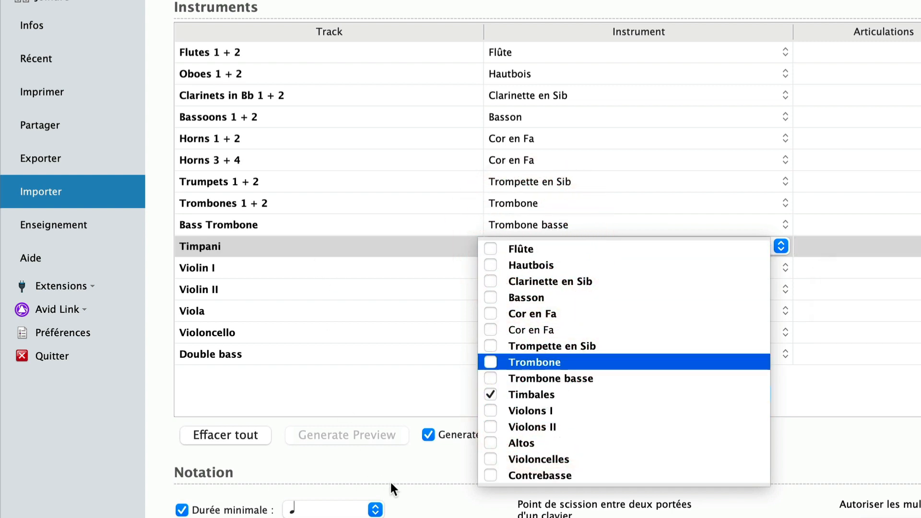
click(419, 499)
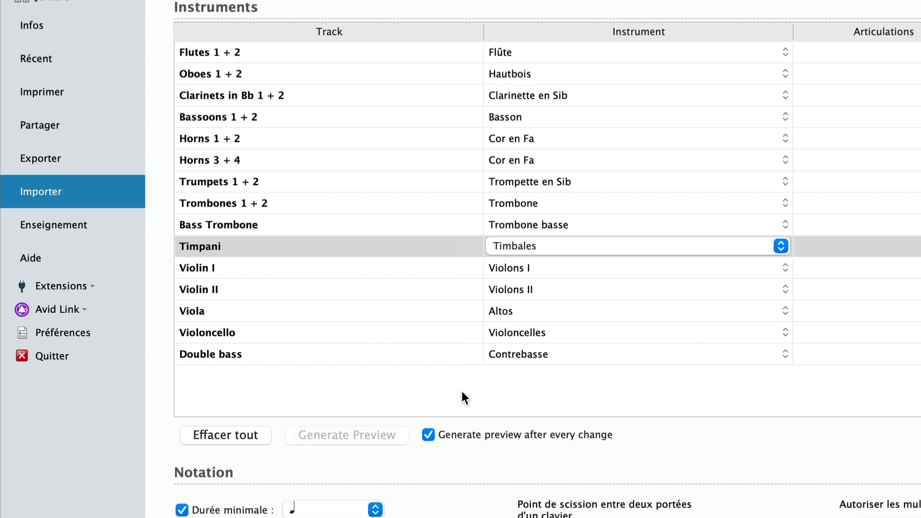
click(454, 450)
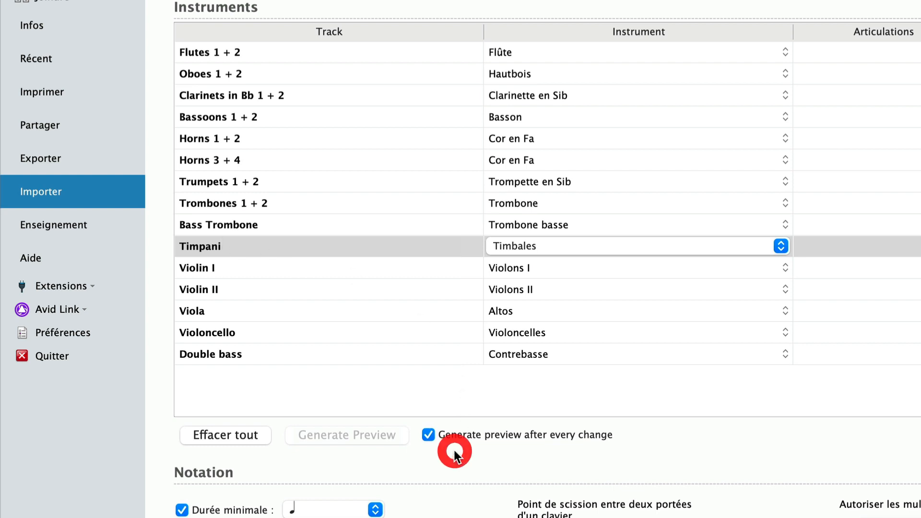
click(575, 153)
click(576, 156)
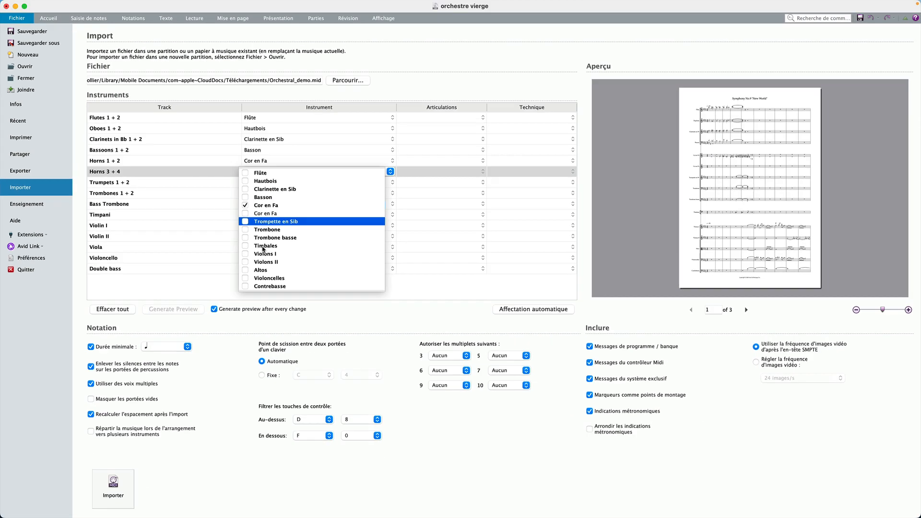
click(465, 509)
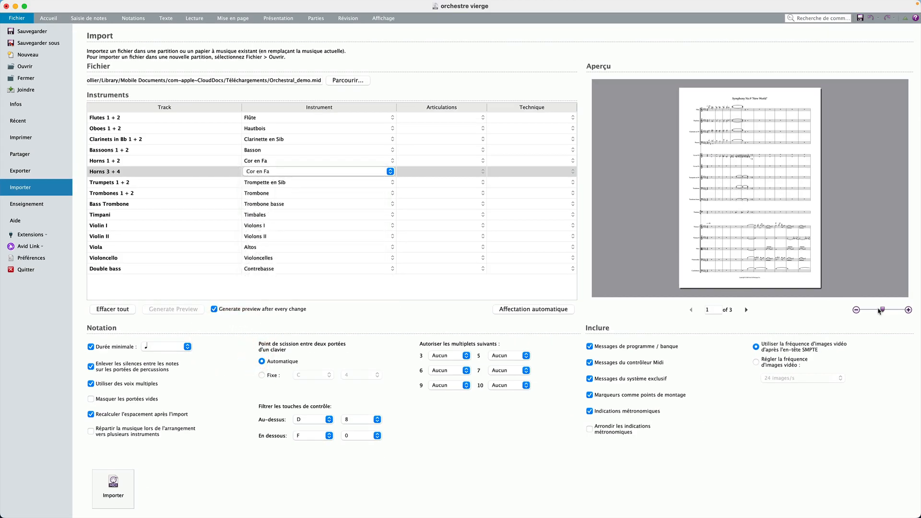
Zoom into the import preview and check the instrument assigned to the Horns 3 + 4 track
drag(885, 313, 896, 312)
drag(718, 153, 768, 190)
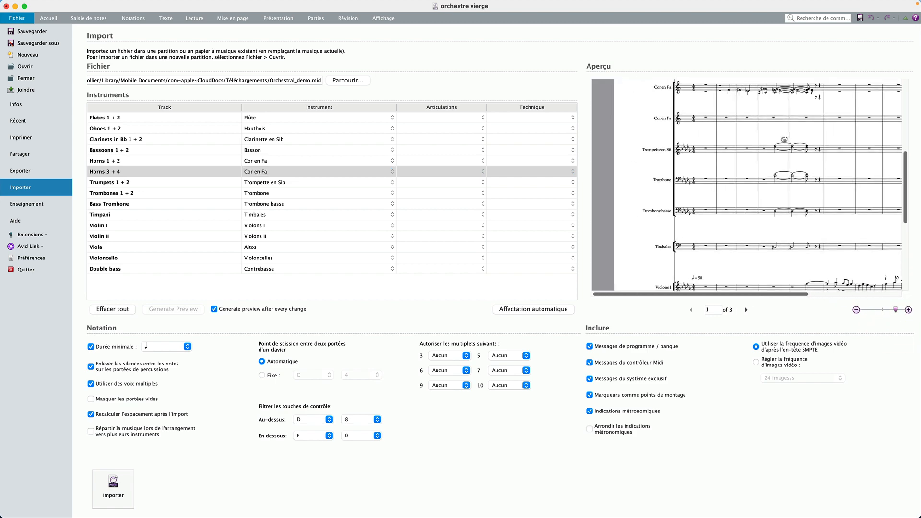
drag(727, 226, 727, 230)
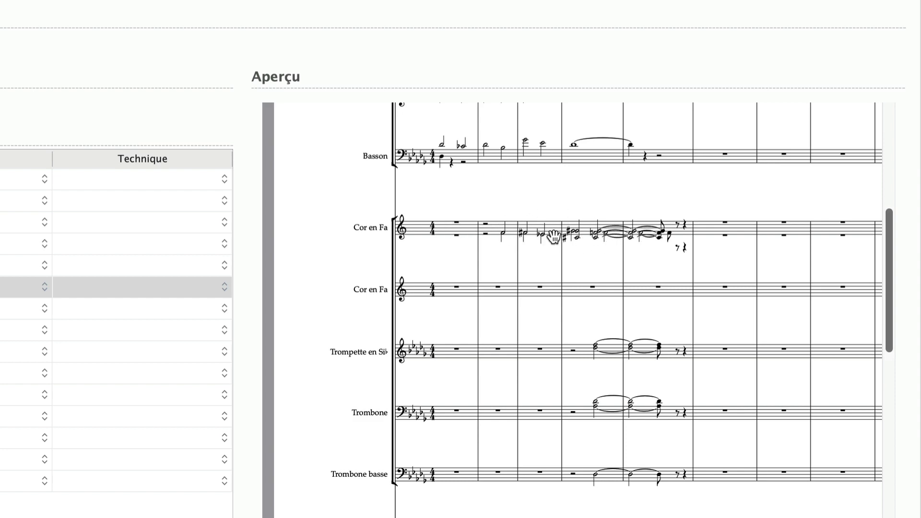
click(271, 171)
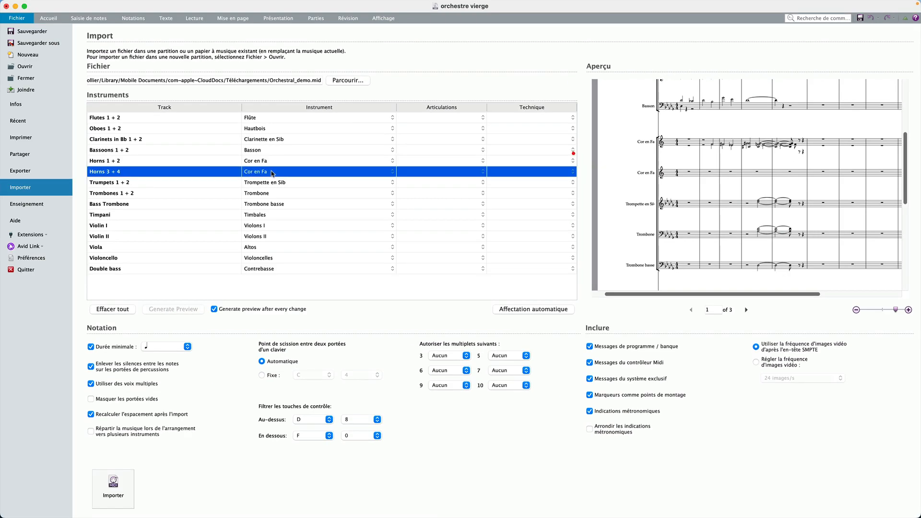
click(392, 171)
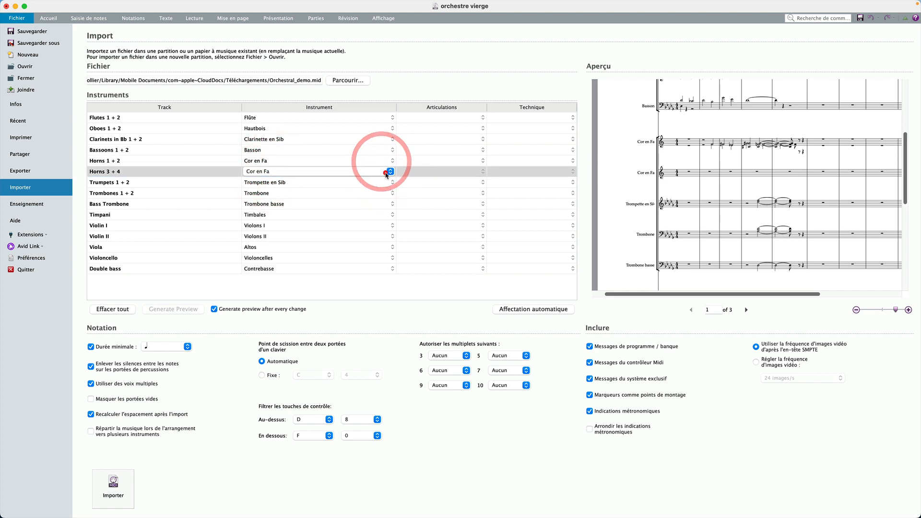
click(391, 171)
click(307, 205)
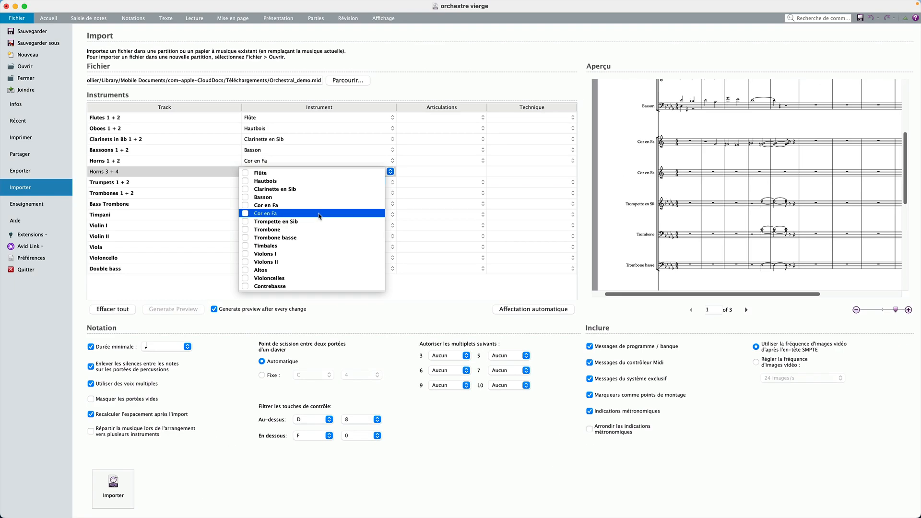
click(319, 212)
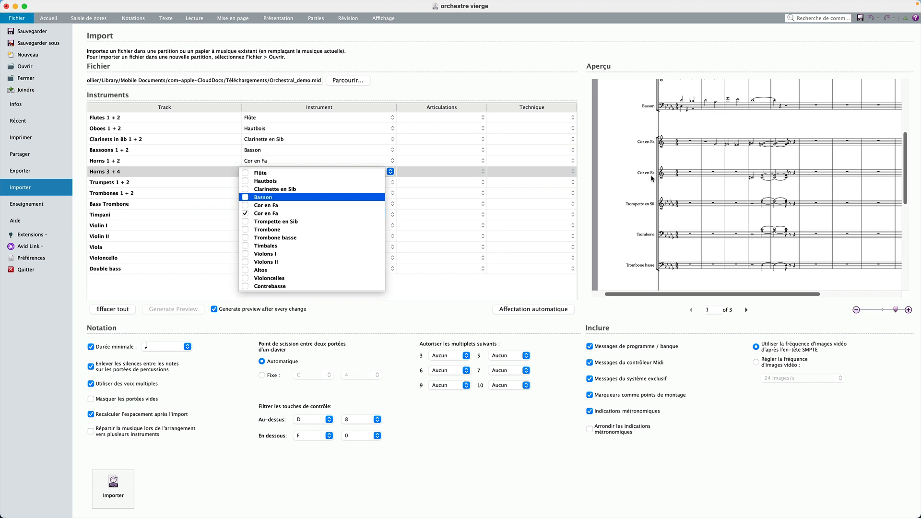
click(345, 327)
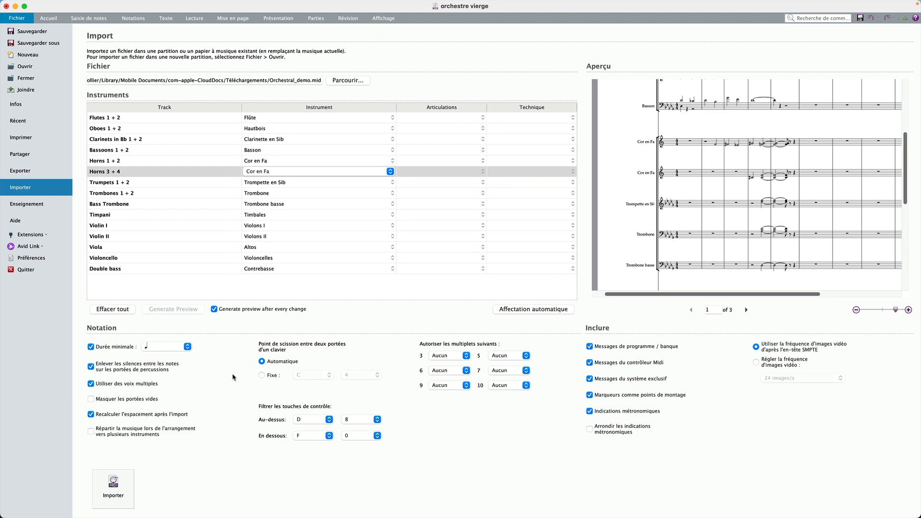
Import the MIDI music into the score
click(107, 488)
scroll(277, 304, down, 5)
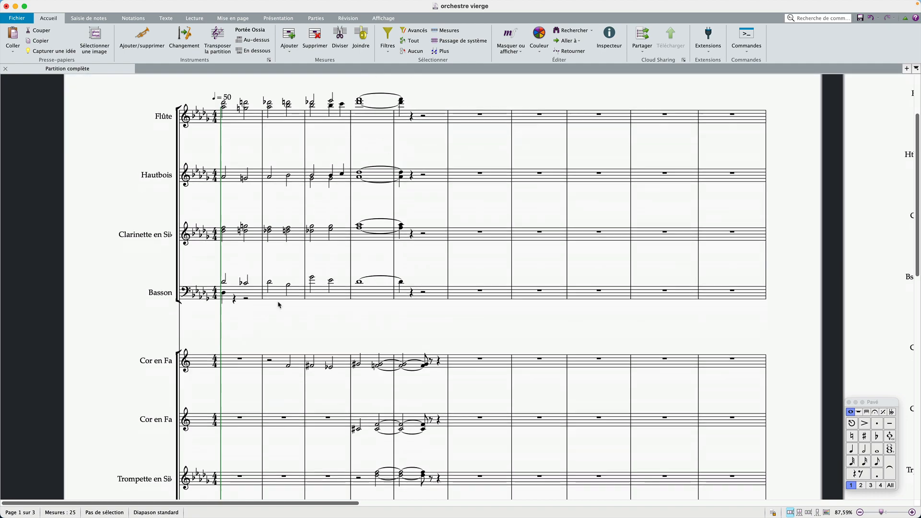
scroll(278, 304, down, 10)
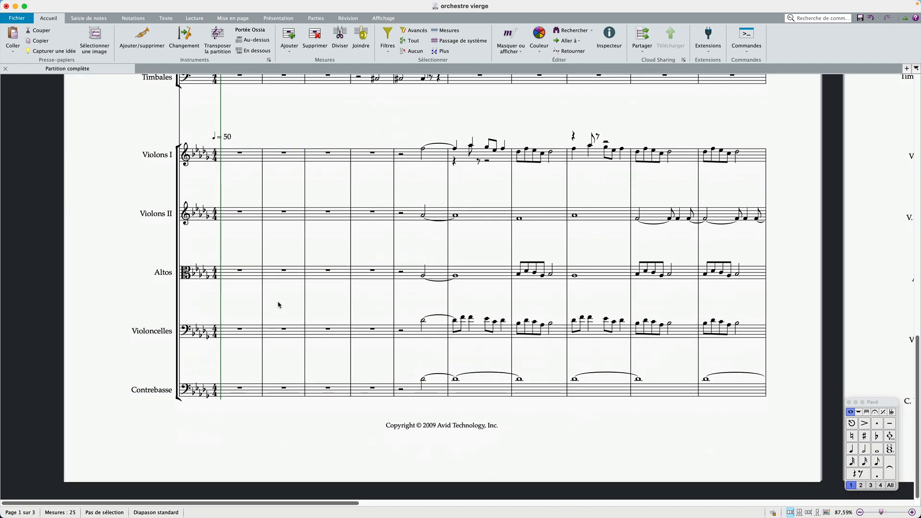
scroll(279, 305, up, 8)
scroll(278, 304, right, 3)
scroll(268, 287, down, 5)
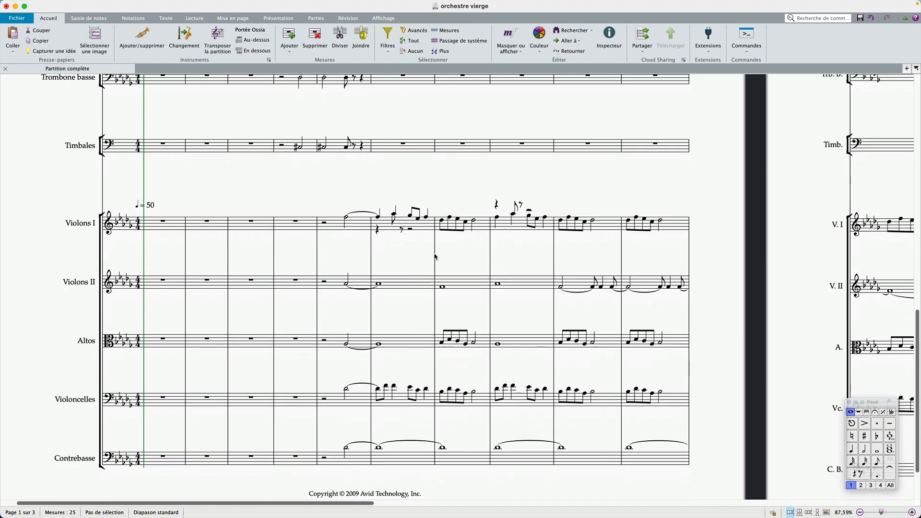
Select the whole Violons I staff and rewrite its performance notation with Croche quantization
click(412, 248)
triple_click(518, 229)
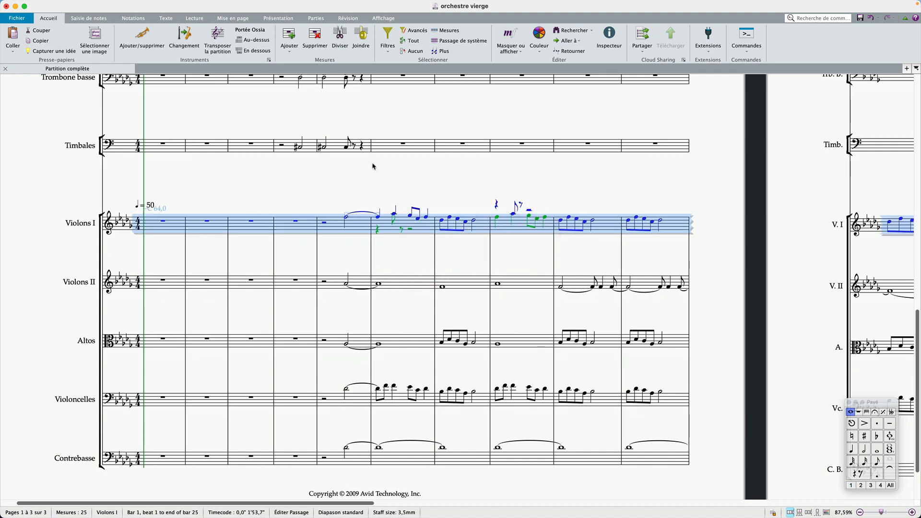
scroll(395, 191, right, 10)
scroll(396, 190, left, 10)
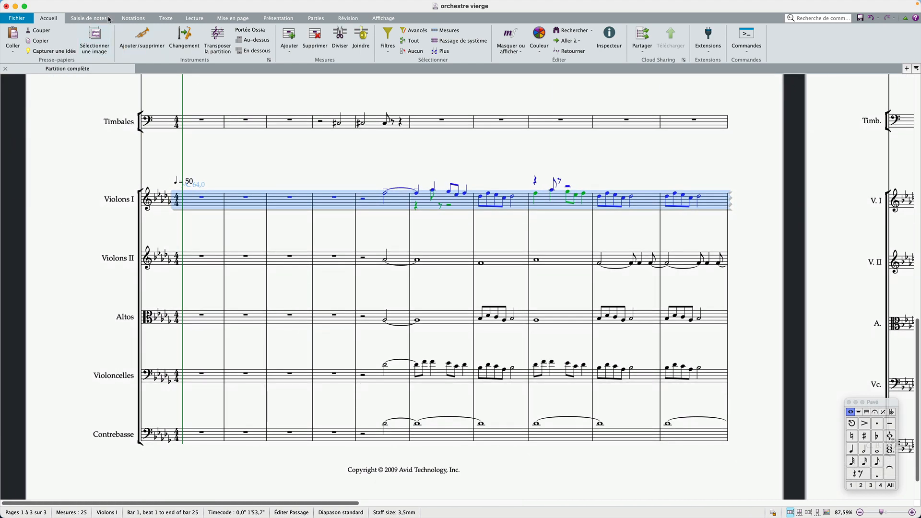
click(84, 19)
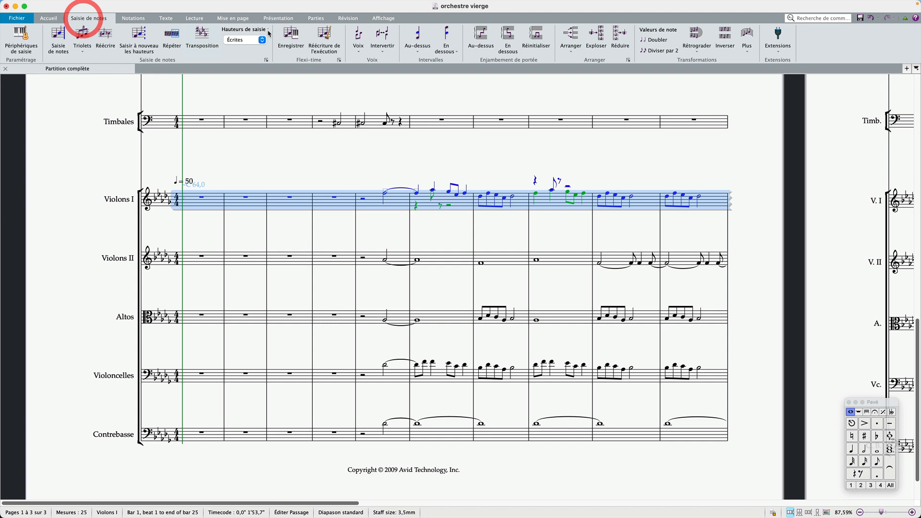
click(325, 43)
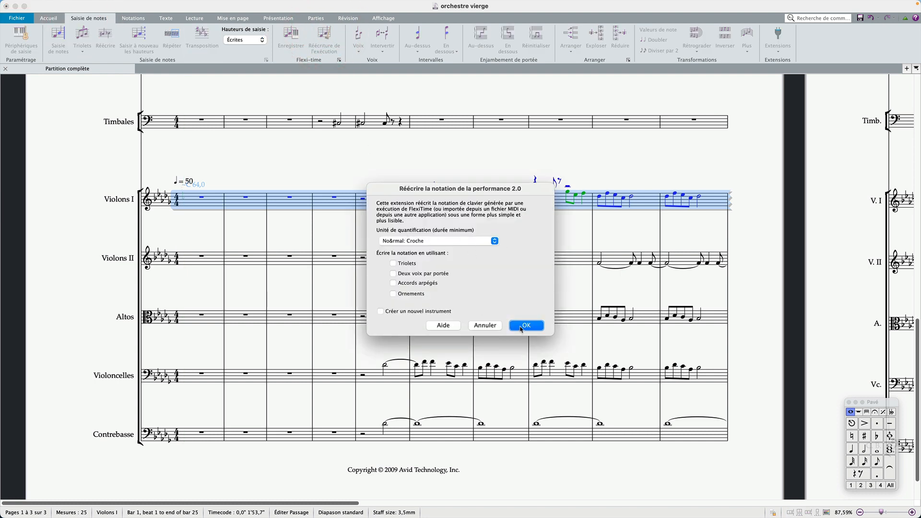
click(523, 326)
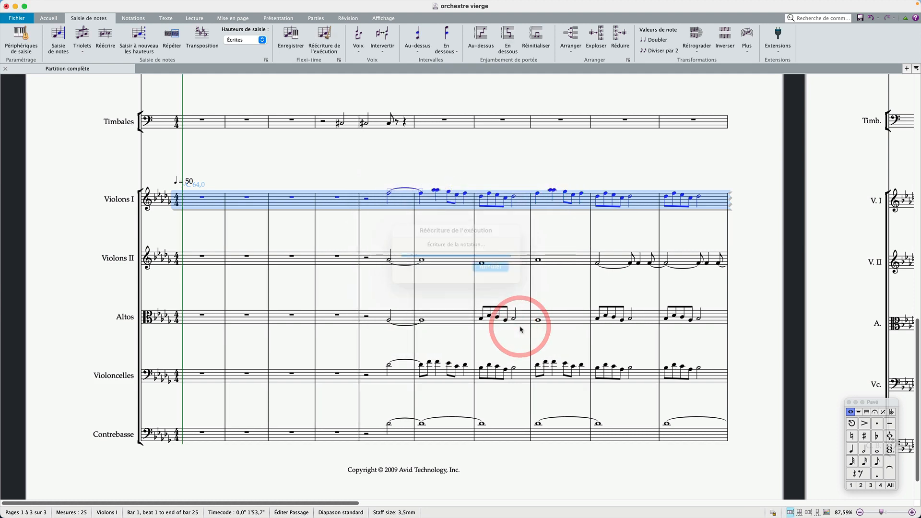
scroll(510, 225, right, 15)
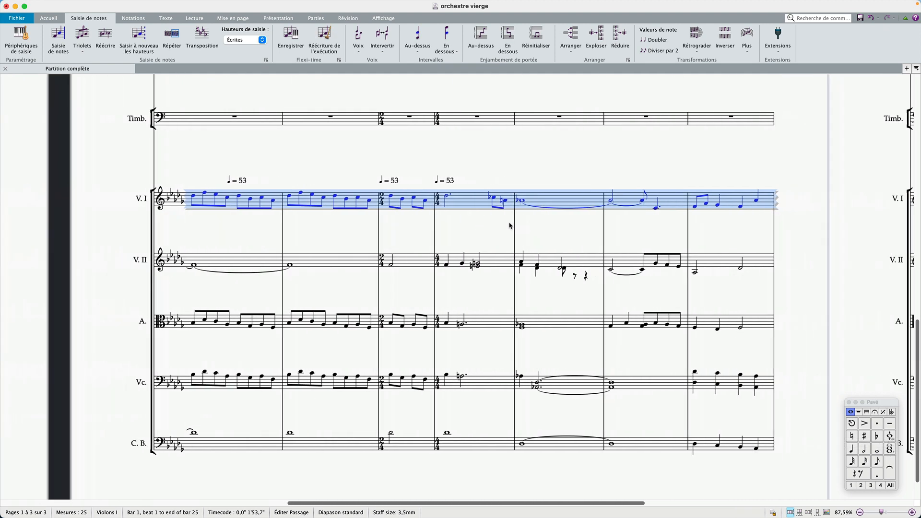
scroll(509, 225, left, 15)
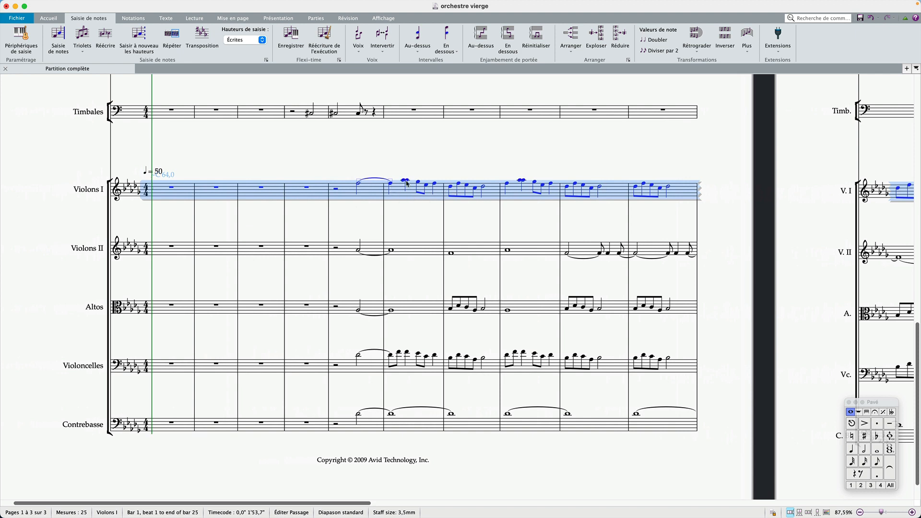
Run the Supprimer les notes à l'unisson extension on the Violons I staff, only within each voice, replacing the existing log file
click(821, 19)
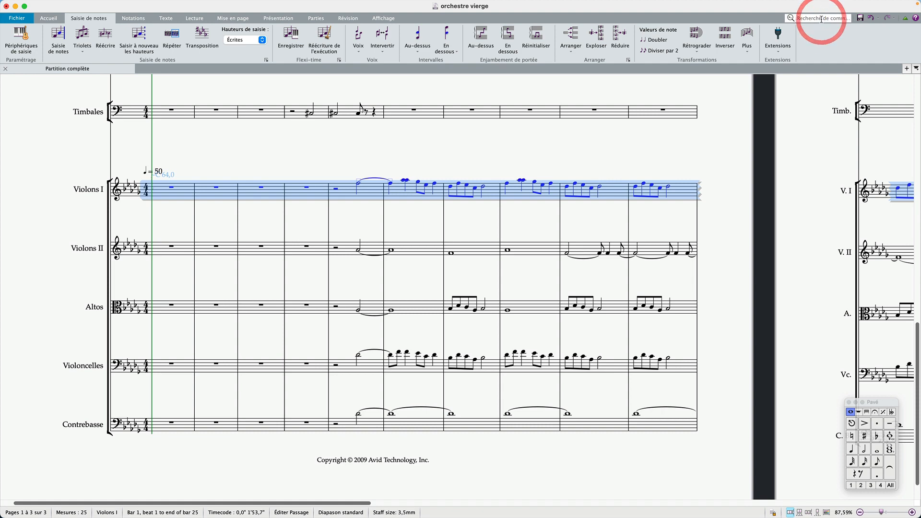
text(unisson)
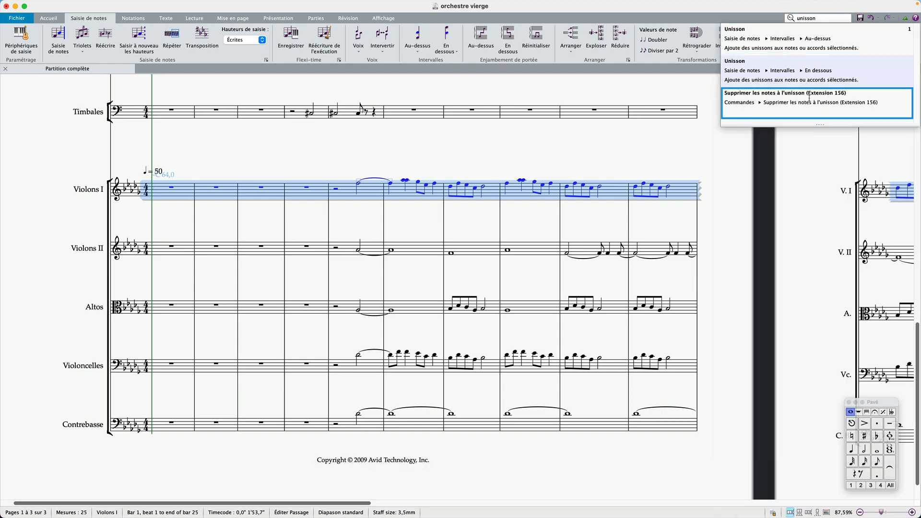
click(808, 97)
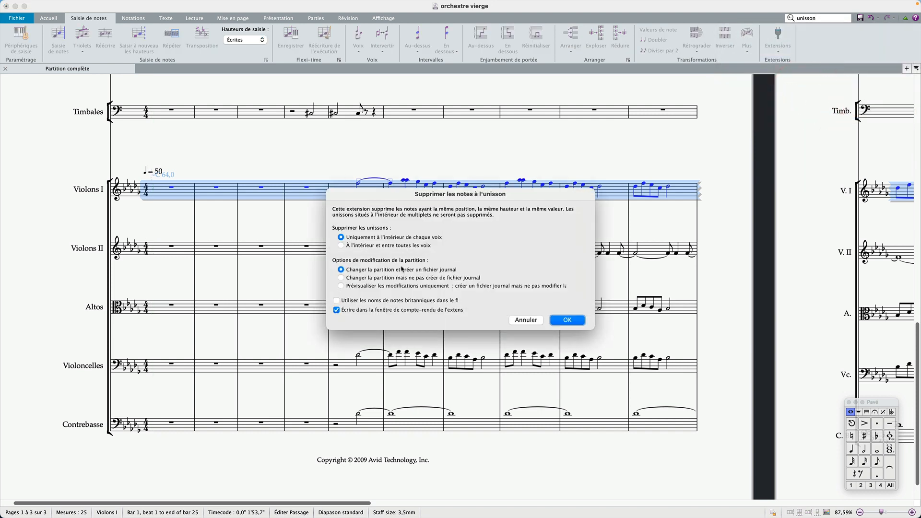
click(389, 312)
click(565, 322)
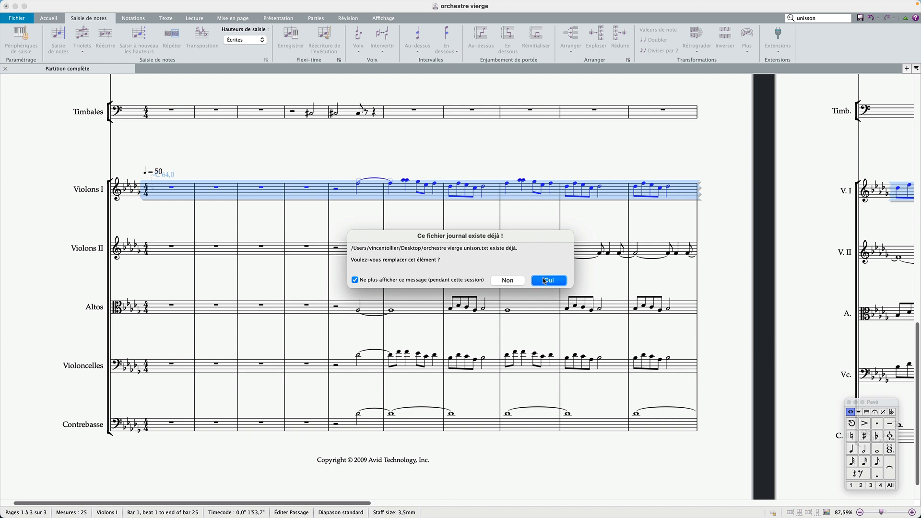
click(548, 281)
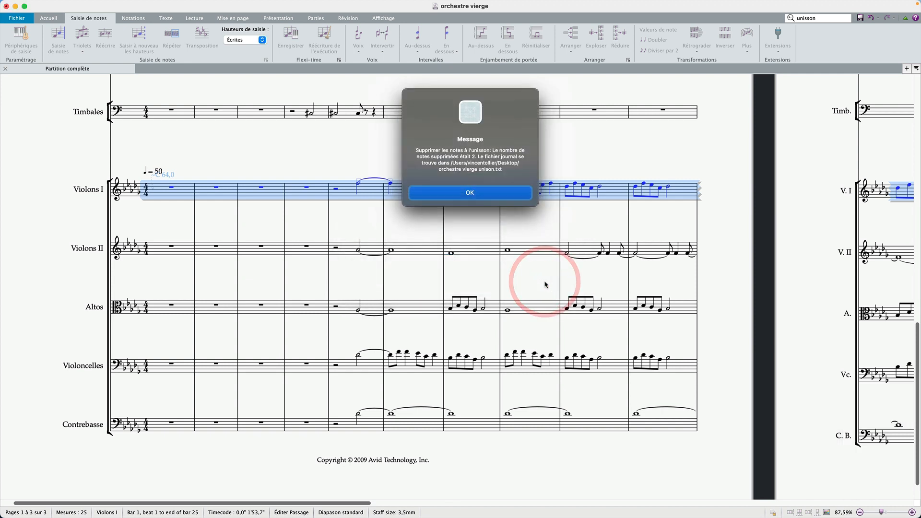
click(474, 192)
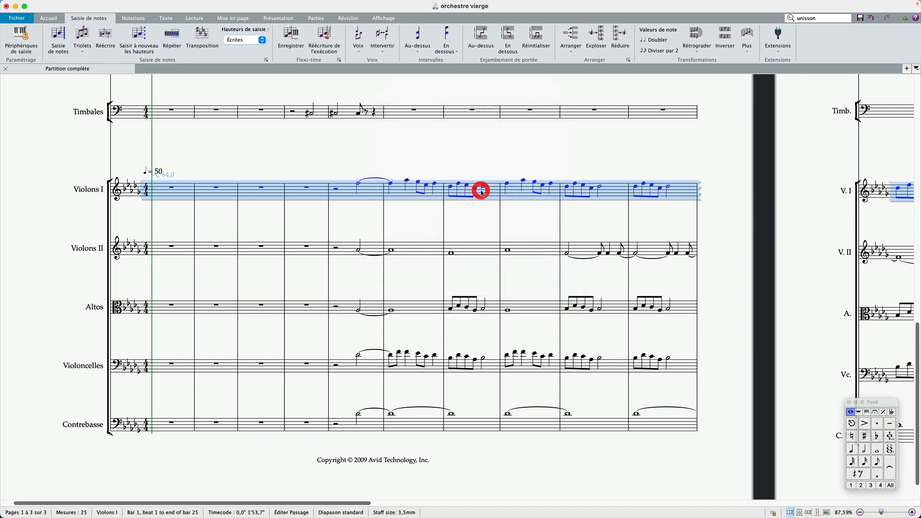
click(464, 226)
scroll(470, 199, right, 2)
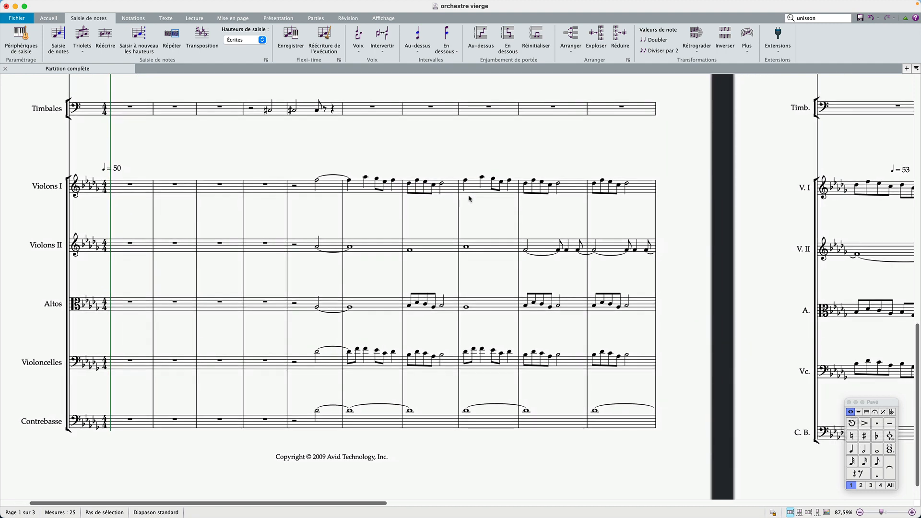
scroll(469, 198, up, 15)
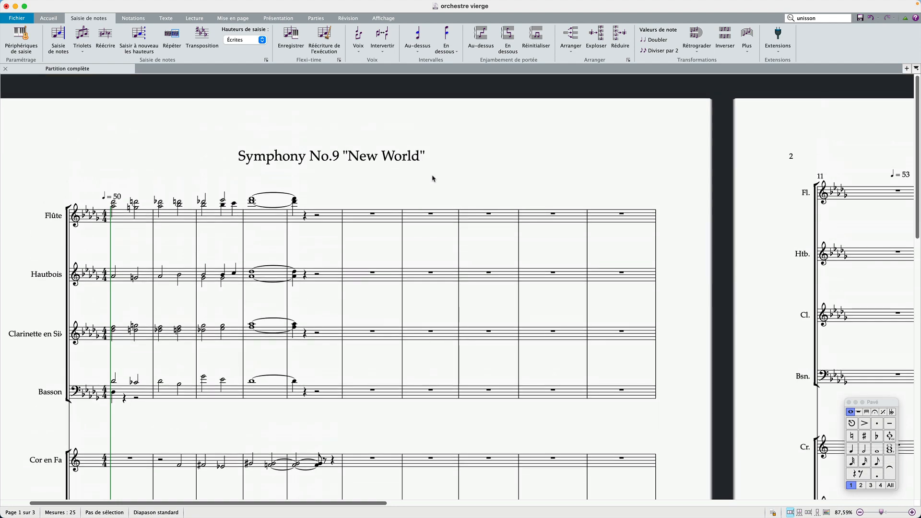
scroll(432, 178, down, 10)
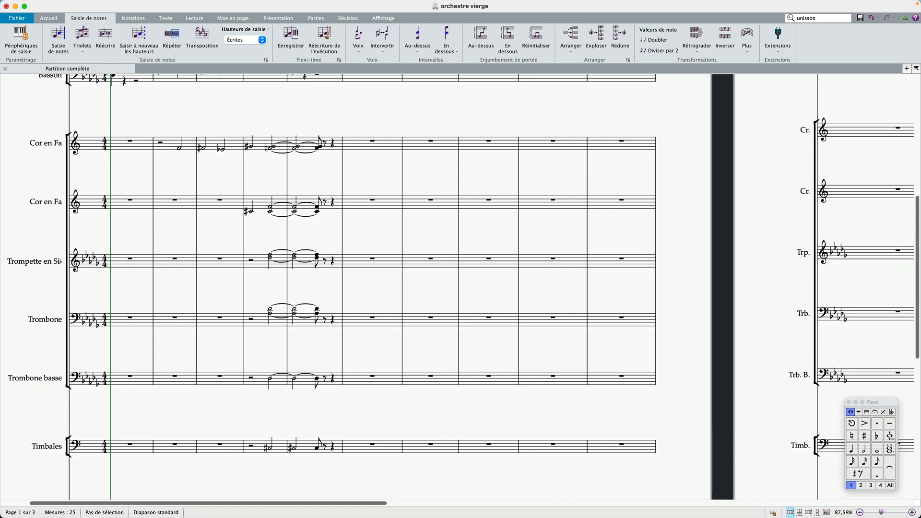
click(694, 276)
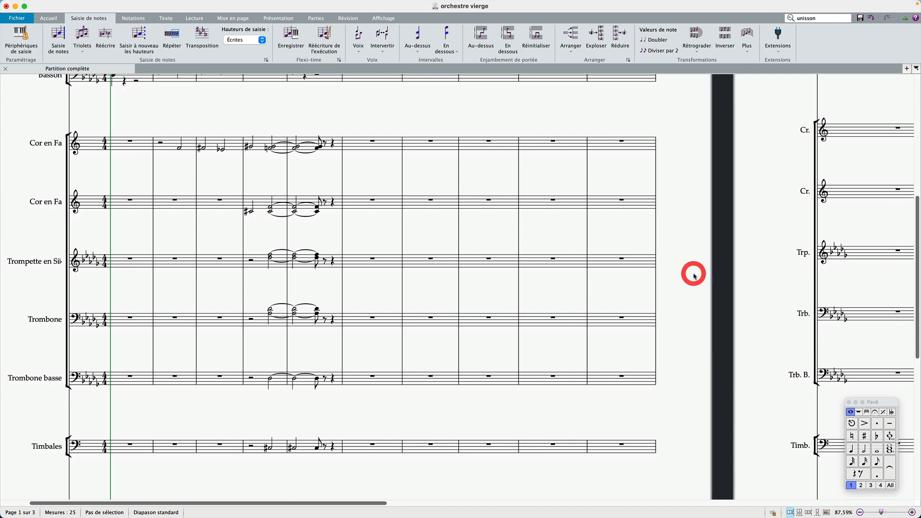